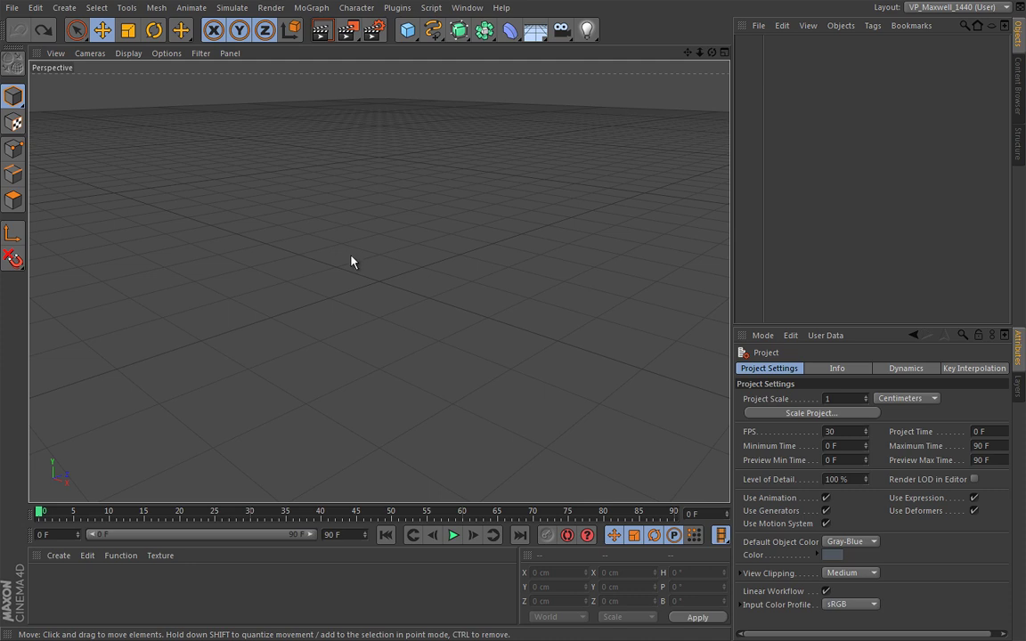
Highlight the Maxwell plugin entry in the plugins list with temporary annotations
{"action": "left_click", "coordinate": [397, 7]}
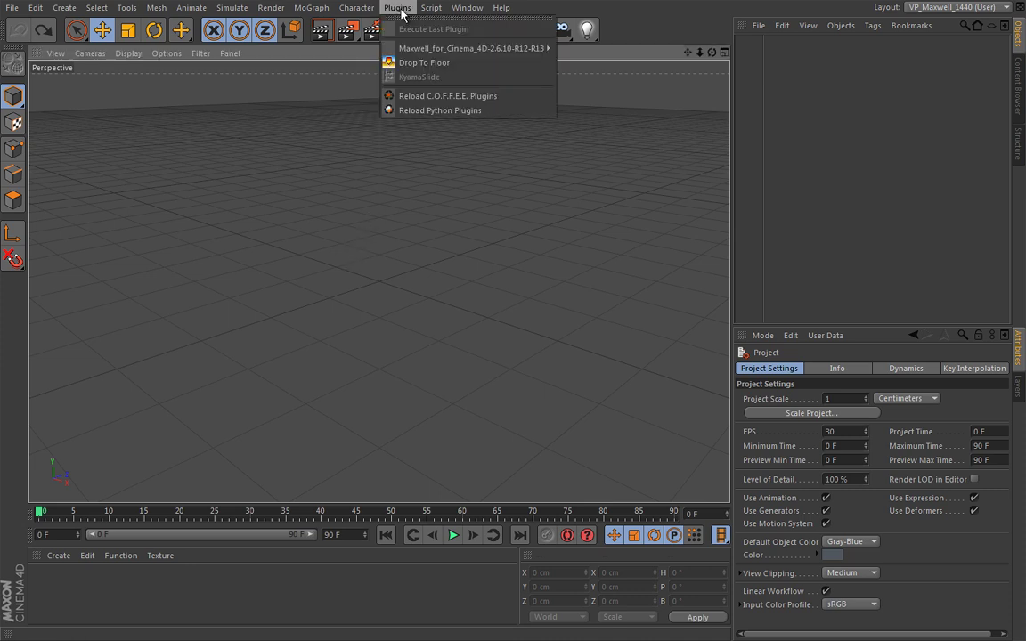
{"action": "mouse_move", "coordinate": [405, 51]}
{"action": "mouse_move", "coordinate": [381, 40]}
{"action": "left_mouse_down"}
{"action": "mouse_move", "coordinate": [499, 62]}
{"action": "mouse_move", "coordinate": [551, 57]}
{"action": "left_mouse_up"}
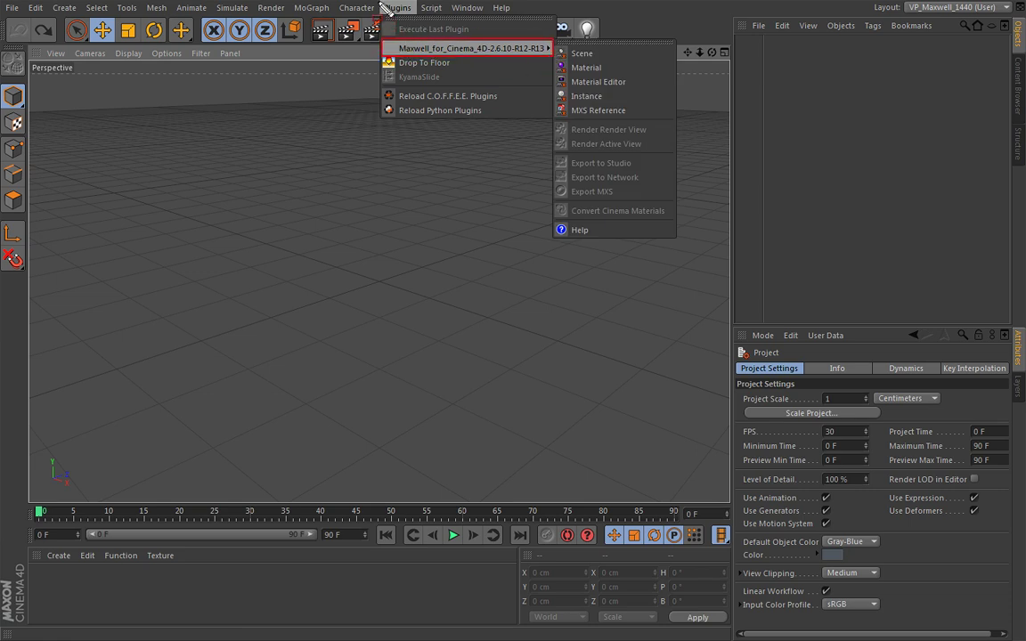
{"action": "left_click_drag", "start_coordinate": [380, 0], "coordinate": [416, 17]}
{"action": "left_click_drag", "start_coordinate": [443, 53], "coordinate": [445, 54]}
{"action": "key", "text": "Escape"}
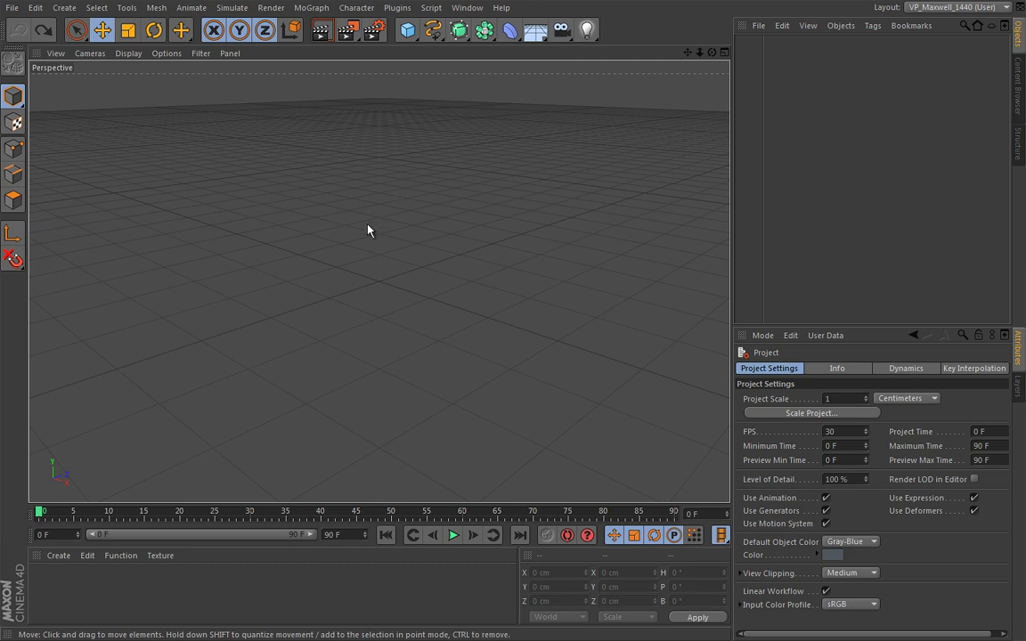
Switch to Doodle Paint with an orange brush from the V popup menu
{"action": "key", "text": "v"}
{"action": "mouse_move", "coordinate": [373, 195]}
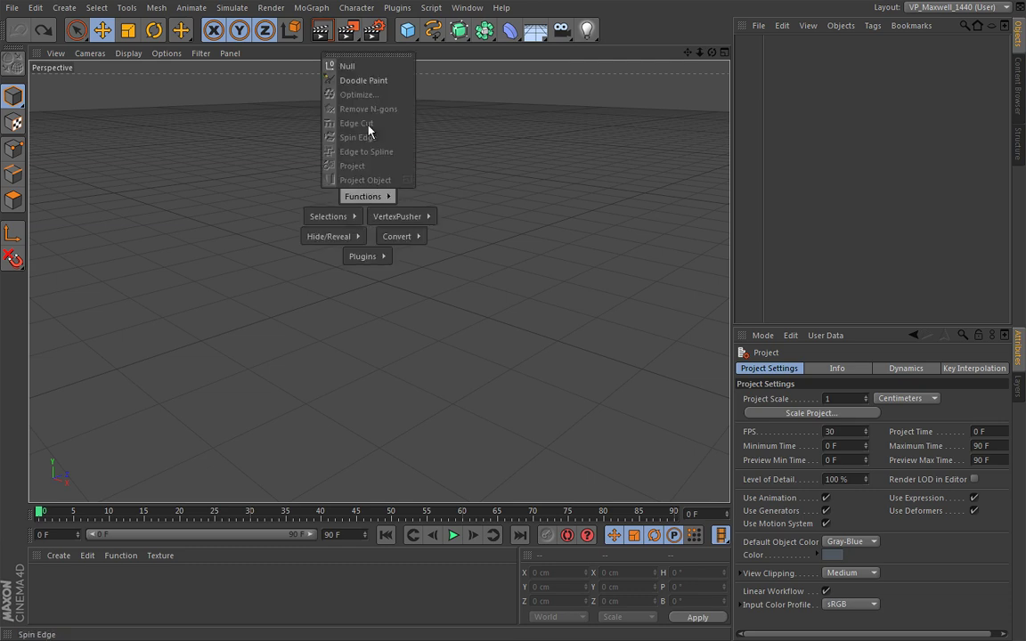
{"action": "left_click", "coordinate": [369, 79]}
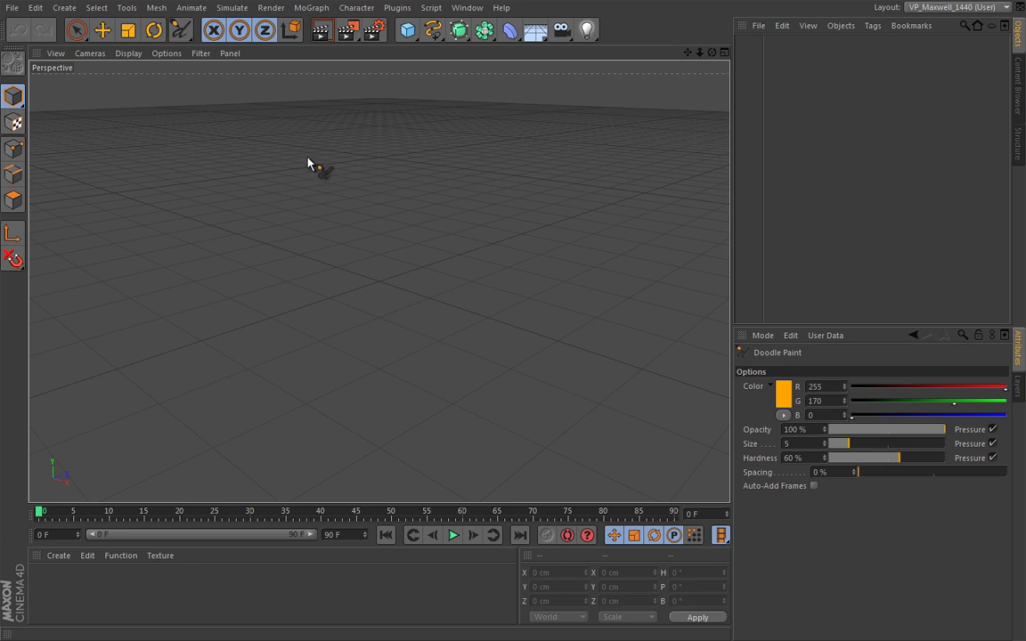
Handwrite 'HIGH END' in orange on the perspective view
{"action": "mouse_move", "coordinate": [296, 173]}
{"action": "left_mouse_down"}
{"action": "mouse_move", "coordinate": [305, 158]}
{"action": "mouse_move", "coordinate": [313, 164]}
{"action": "left_mouse_up"}
{"action": "left_click_drag", "start_coordinate": [318, 170], "coordinate": [324, 160]}
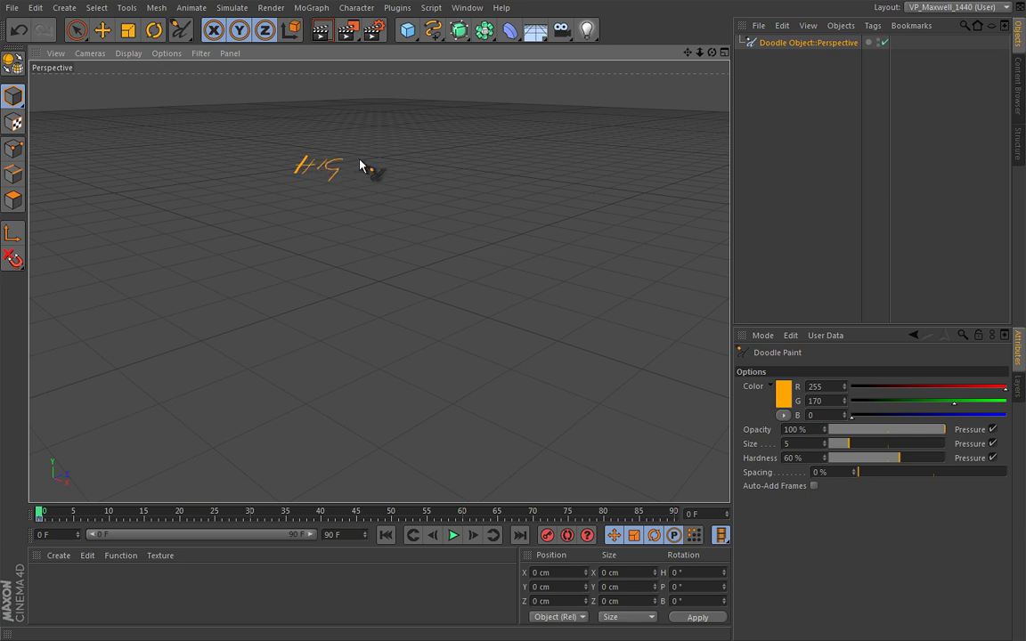
{"action": "left_click_drag", "start_coordinate": [393, 167], "coordinate": [403, 165]}
{"action": "left_click_drag", "start_coordinate": [394, 161], "coordinate": [428, 174]}
Add dashed lines 'SIMPLE' and 'EASY TO USE', then begin 'DIFF' below
{"action": "left_click_drag", "start_coordinate": [273, 167], "coordinate": [286, 165]}
{"action": "left_click_drag", "start_coordinate": [377, 184], "coordinate": [389, 196]}
{"action": "left_click_drag", "start_coordinate": [395, 187], "coordinate": [396, 197]}
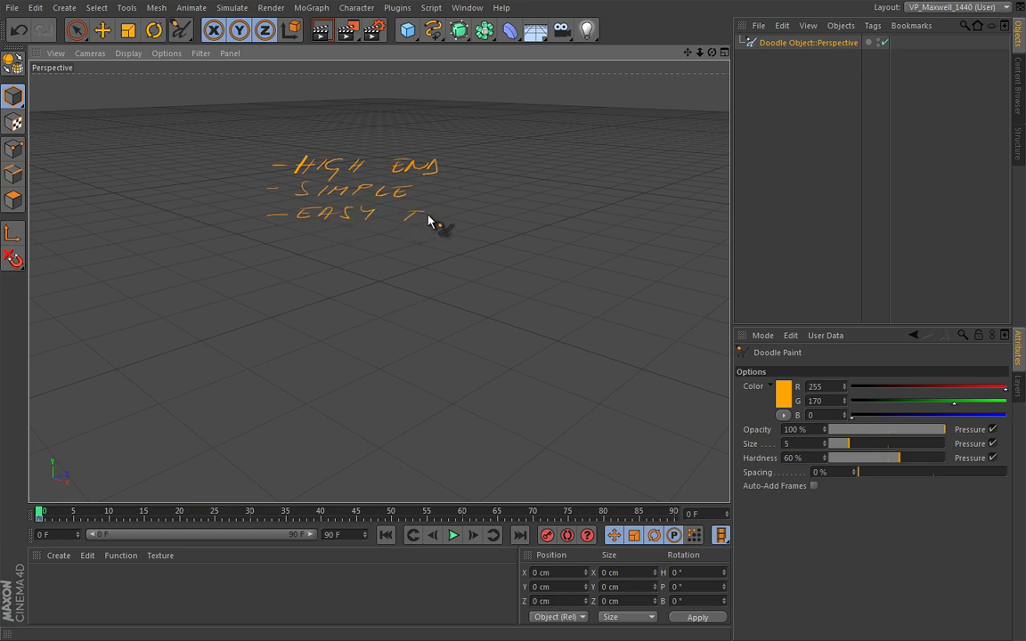
{"action": "left_click_drag", "start_coordinate": [468, 211], "coordinate": [522, 220]}
{"action": "mouse_move", "coordinate": [296, 274]}
{"action": "left_mouse_down"}
{"action": "mouse_move", "coordinate": [293, 282]}
{"action": "mouse_move", "coordinate": [332, 270]}
{"action": "mouse_move", "coordinate": [345, 278]}
{"action": "mouse_move", "coordinate": [355, 263]}
{"action": "left_mouse_up"}
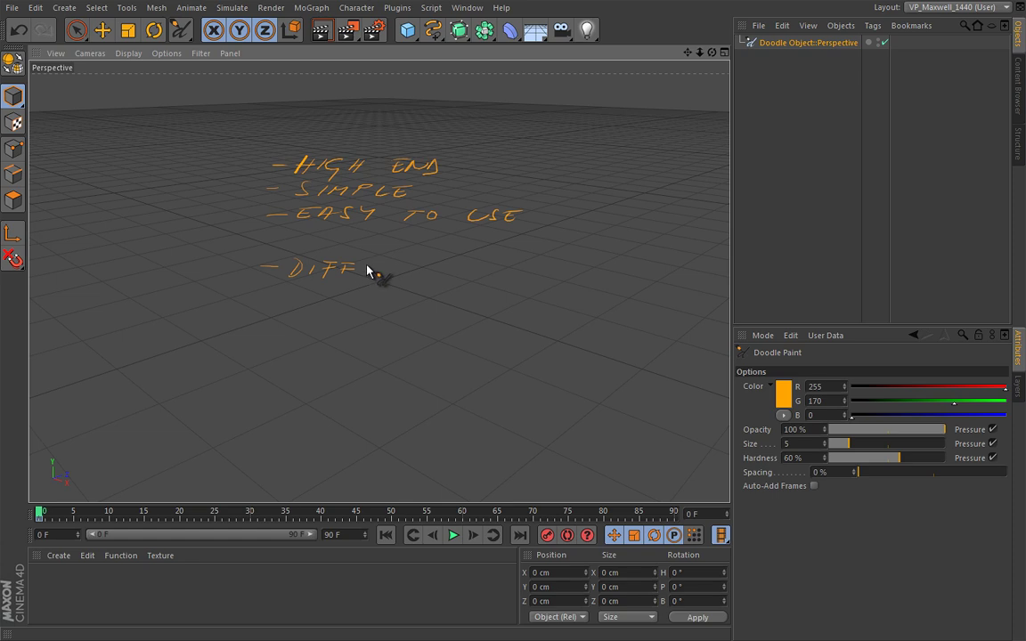
Complete 'DIFFERENT', circle it, and branch arrows to 'FASTER RESULTS' and 'MIN EFFORT'
{"action": "mouse_move", "coordinate": [371, 265]}
{"action": "left_mouse_down"}
{"action": "mouse_move", "coordinate": [373, 278]}
{"action": "mouse_move", "coordinate": [419, 279]}
{"action": "left_mouse_up"}
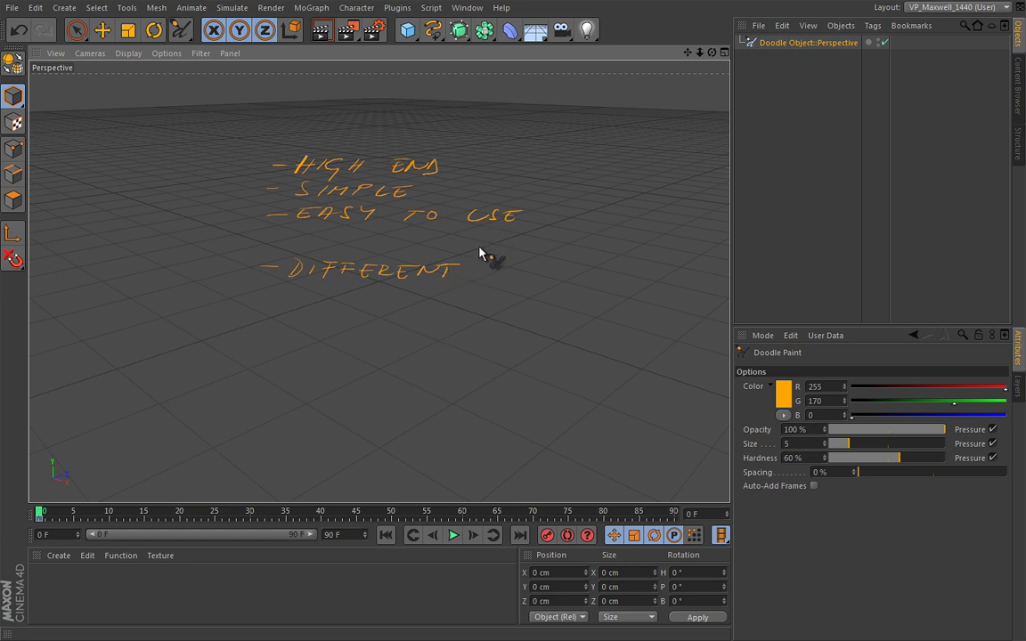
{"action": "mouse_move", "coordinate": [456, 285]}
{"action": "left_mouse_down"}
{"action": "mouse_move", "coordinate": [490, 266]}
{"action": "mouse_move", "coordinate": [380, 238]}
{"action": "mouse_move", "coordinate": [276, 255]}
{"action": "mouse_move", "coordinate": [277, 280]}
{"action": "mouse_move", "coordinate": [344, 294]}
{"action": "mouse_move", "coordinate": [455, 290]}
{"action": "left_mouse_up"}
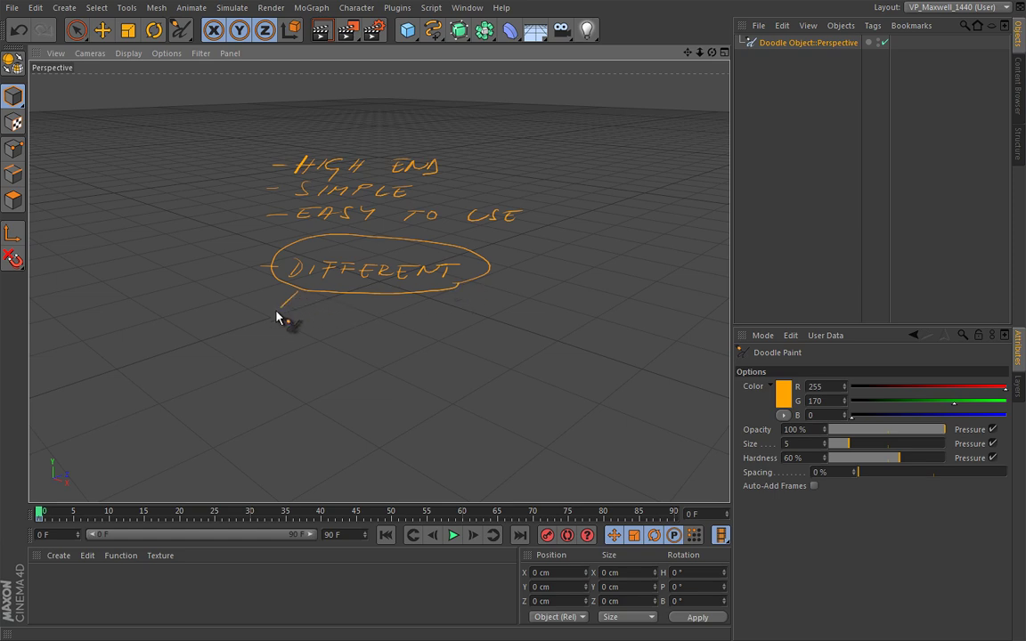
{"action": "mouse_move", "coordinate": [227, 347]}
{"action": "left_mouse_down"}
{"action": "mouse_move", "coordinate": [250, 335]}
{"action": "mouse_move", "coordinate": [323, 348]}
{"action": "left_mouse_up"}
{"action": "mouse_move", "coordinate": [248, 371]}
{"action": "left_mouse_down"}
{"action": "mouse_move", "coordinate": [275, 372]}
{"action": "mouse_move", "coordinate": [281, 360]}
{"action": "mouse_move", "coordinate": [339, 365]}
{"action": "left_mouse_up"}
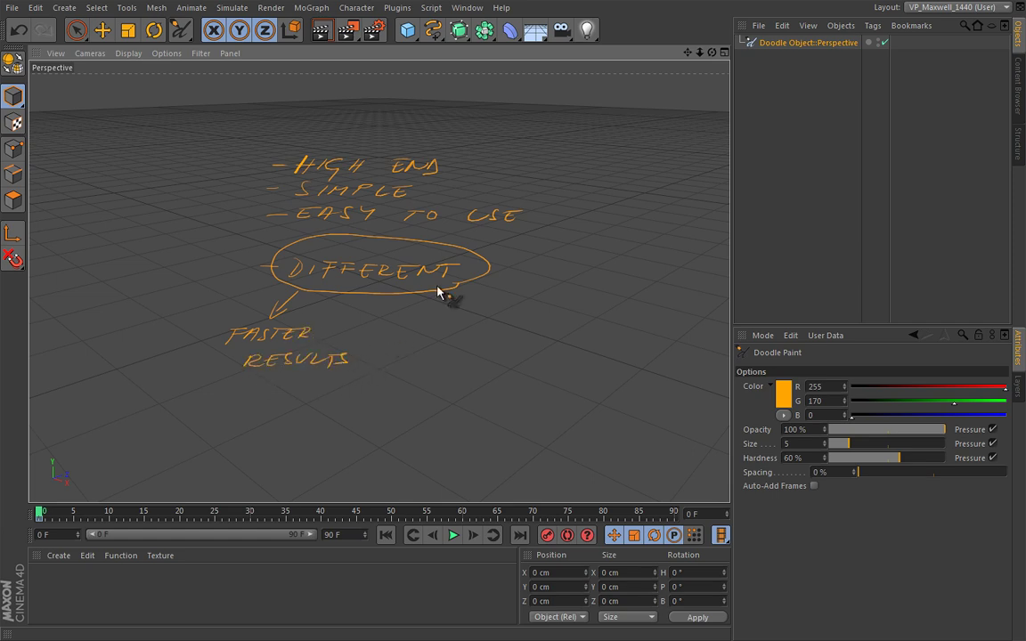
{"action": "mouse_move", "coordinate": [436, 302]}
{"action": "left_mouse_down"}
{"action": "mouse_move", "coordinate": [457, 328]}
{"action": "mouse_move", "coordinate": [497, 324]}
{"action": "mouse_move", "coordinate": [452, 350]}
{"action": "mouse_move", "coordinate": [552, 343]}
{"action": "mouse_move", "coordinate": [532, 322]}
{"action": "left_mouse_up"}
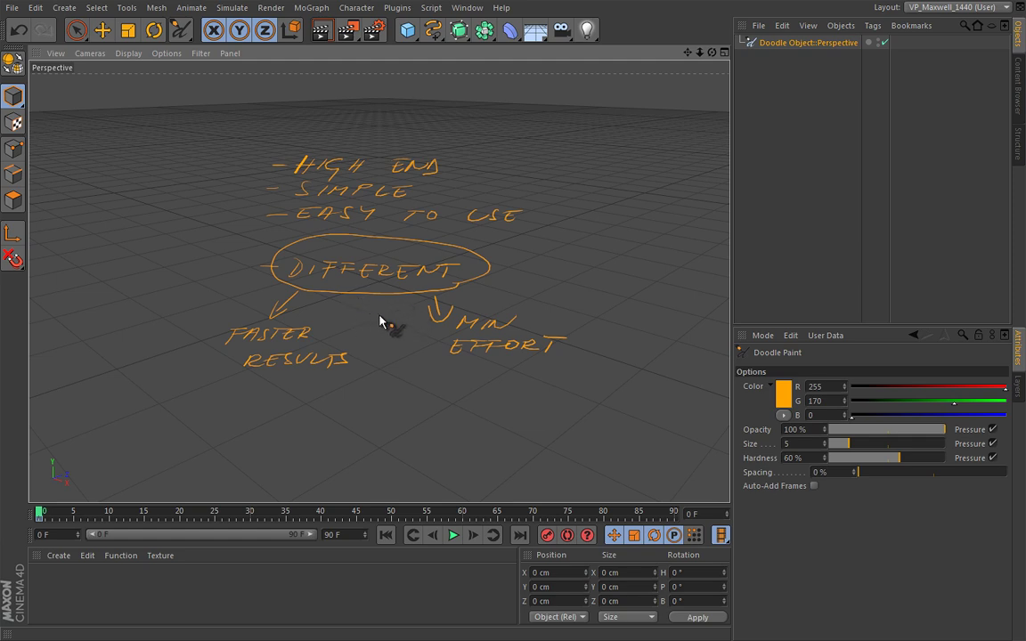
Add a Maxwell Scene object via Plugins > Maxwell_for_Cinema_4D > Scene
{"action": "left_click", "coordinate": [398, 8]}
{"action": "mouse_move", "coordinate": [419, 48]}
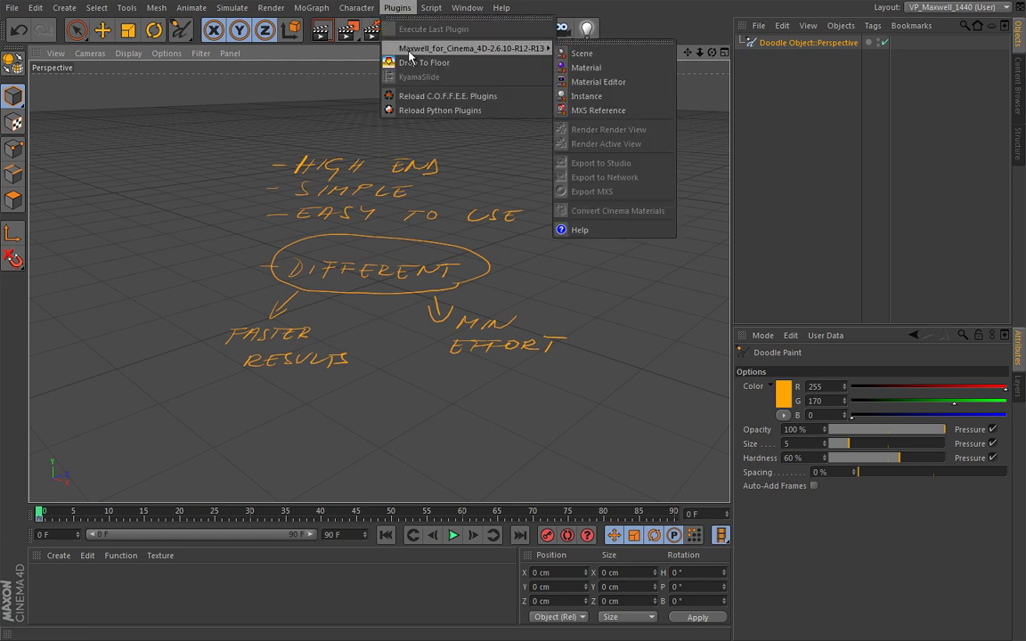
{"action": "left_click", "coordinate": [585, 53]}
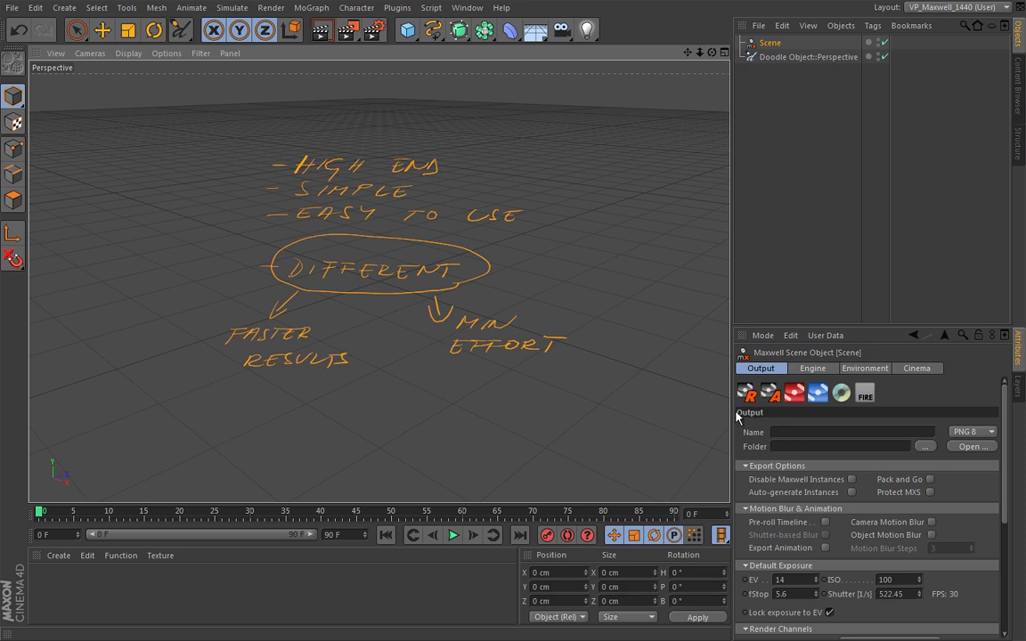
{"action": "left_click", "coordinate": [61, 557]}
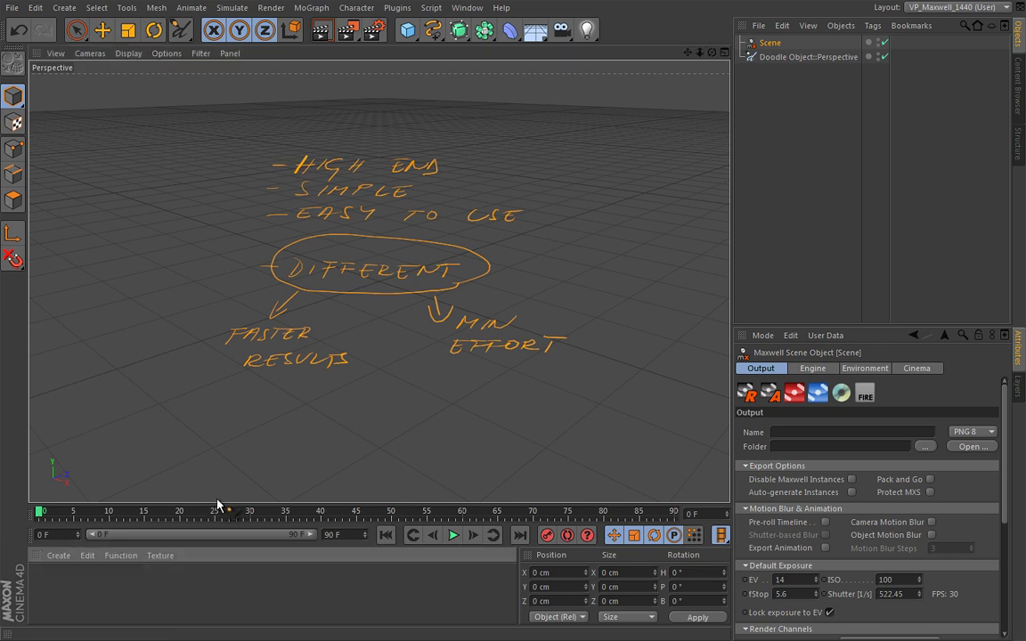
Point out Maxwell Material under Create > Shader in an enlarged Material Manager
{"action": "left_click_drag", "start_coordinate": [213, 503], "coordinate": [208, 302]}
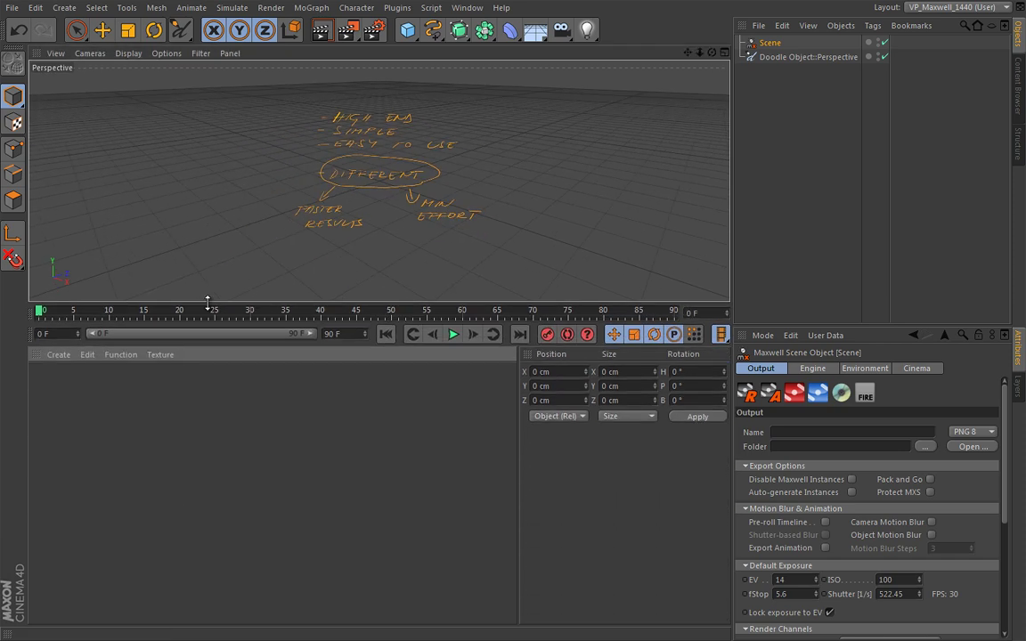
{"action": "left_click", "coordinate": [59, 355]}
{"action": "mouse_move", "coordinate": [61, 401]}
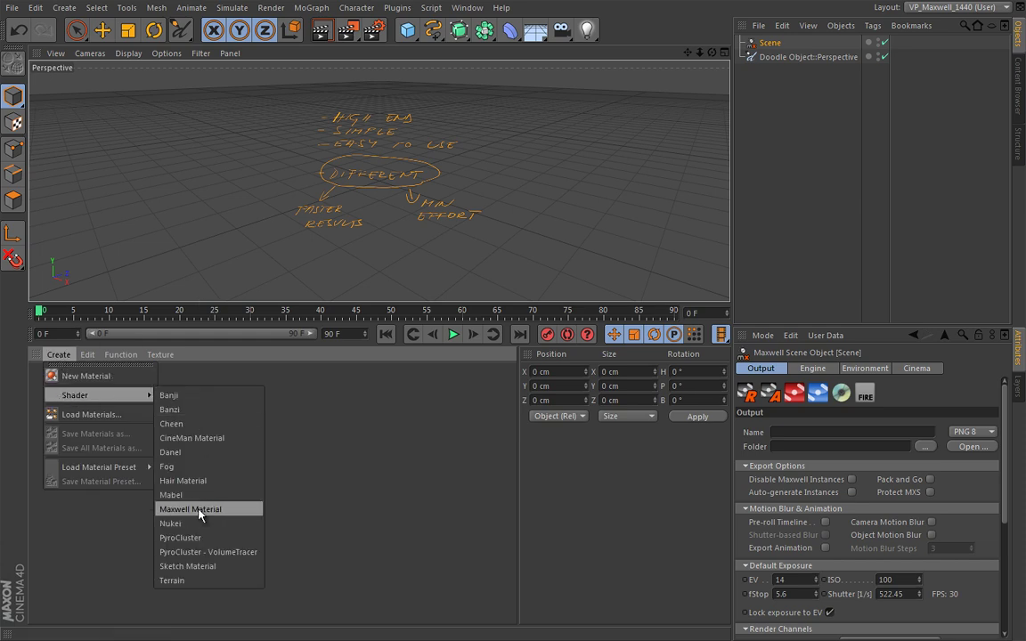
{"action": "mouse_move", "coordinate": [155, 499]}
{"action": "left_mouse_down"}
{"action": "mouse_move", "coordinate": [213, 523]}
{"action": "mouse_move", "coordinate": [253, 517]}
{"action": "left_mouse_up"}
{"action": "key", "text": "Escape"}
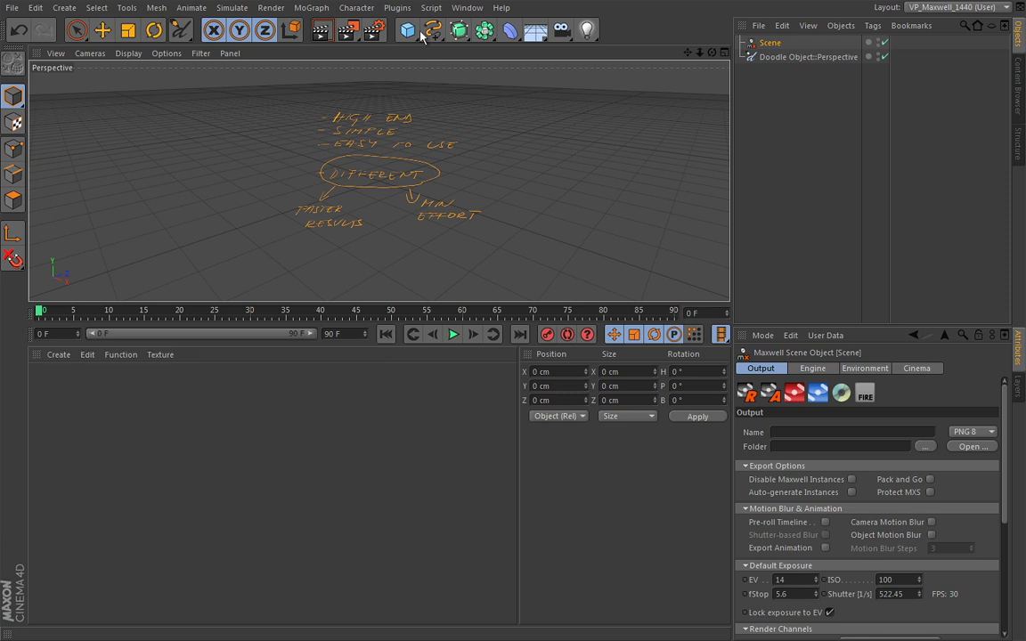
Create a Maxwell material via Plugins > Maxwell_for_Cinema_4D > Material, restoring the viewport size
{"action": "left_click", "coordinate": [398, 9]}
{"action": "mouse_move", "coordinate": [392, 49]}
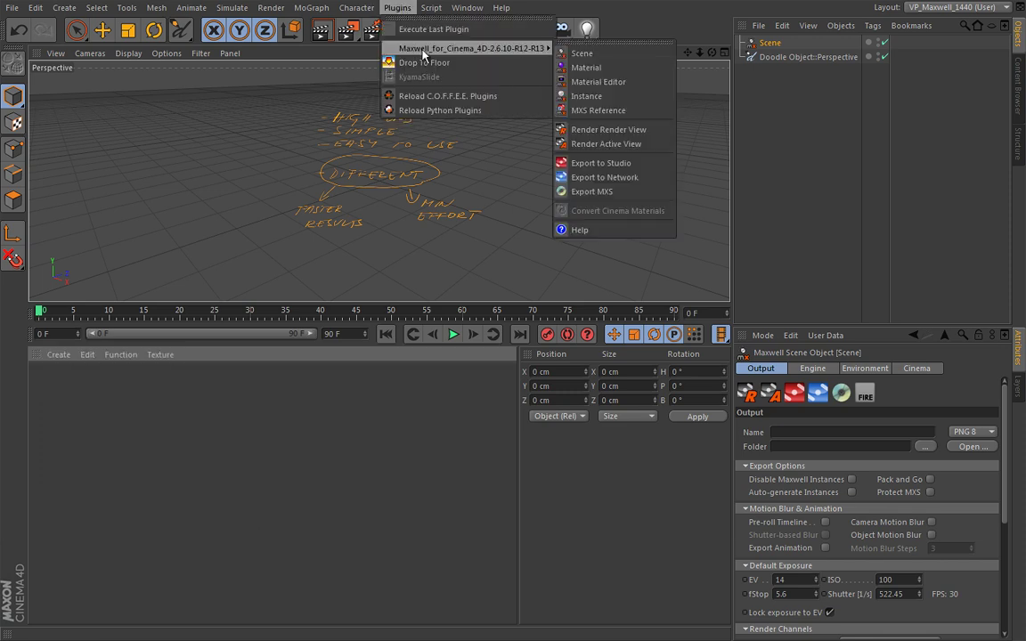
{"action": "left_click", "coordinate": [595, 68]}
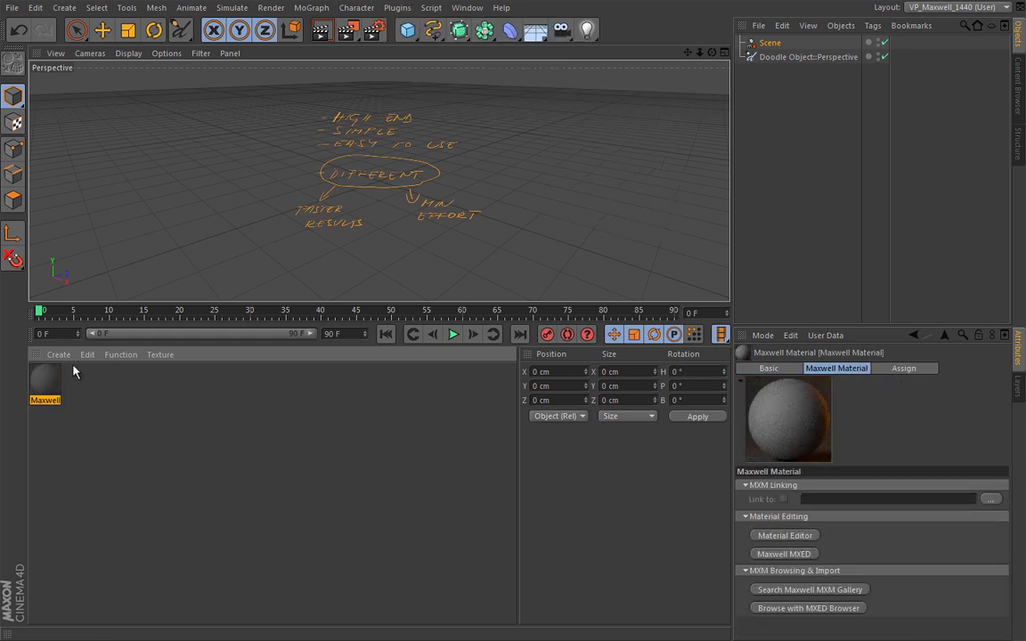
{"action": "left_click_drag", "start_coordinate": [255, 305], "coordinate": [259, 503]}
Open the Maxwell material in the Maxwell Material Editor, centred on screen
{"action": "double_click", "coordinate": [46, 576]}
{"action": "left_click_drag", "start_coordinate": [134, 490], "coordinate": [347, 159]}
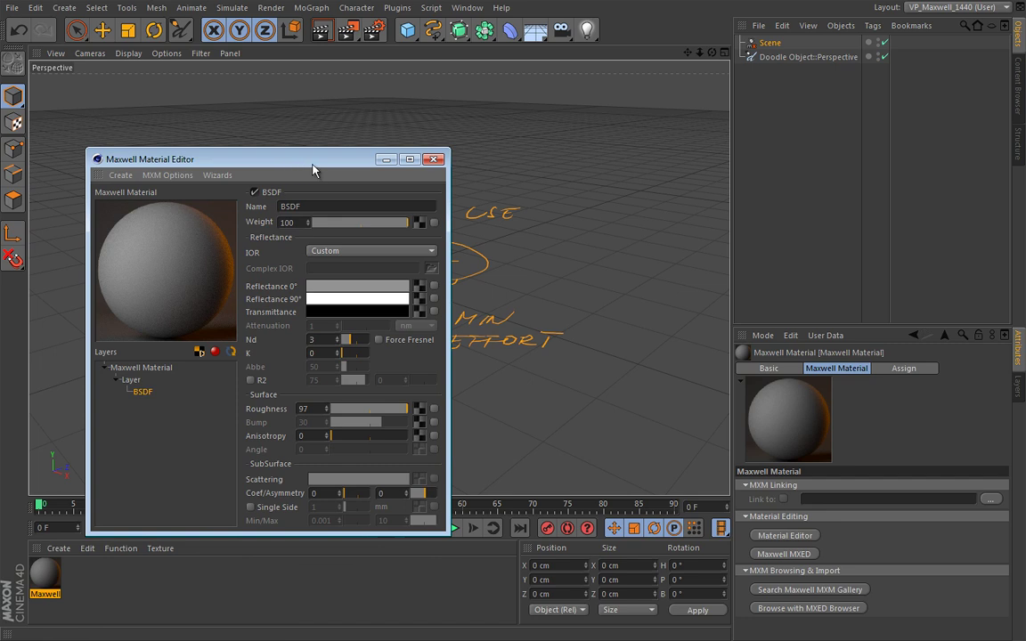
{"action": "left_click", "coordinate": [121, 174]}
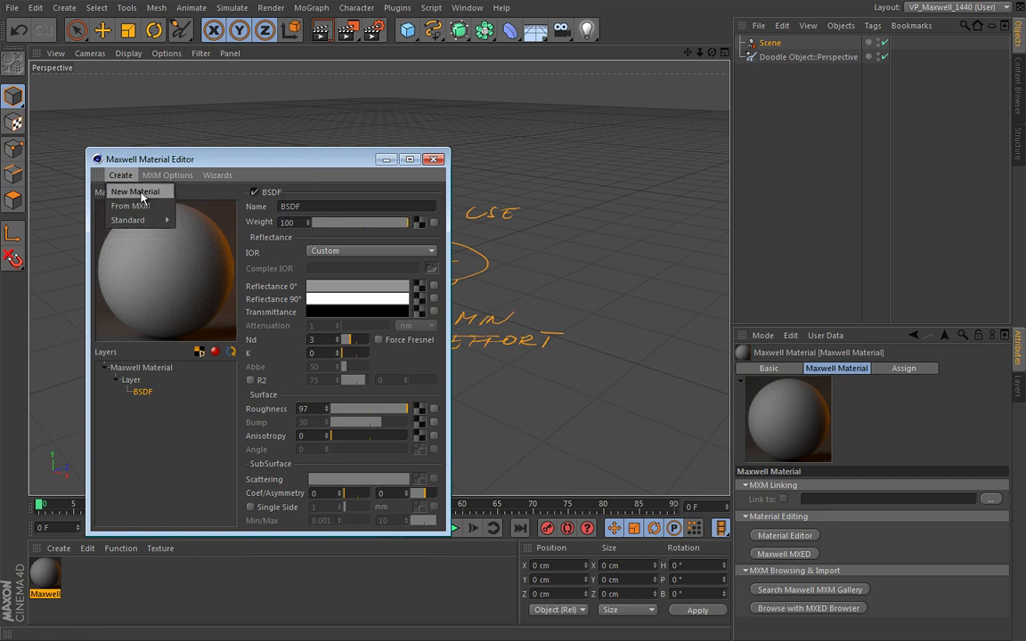
{"action": "left_click", "coordinate": [434, 161]}
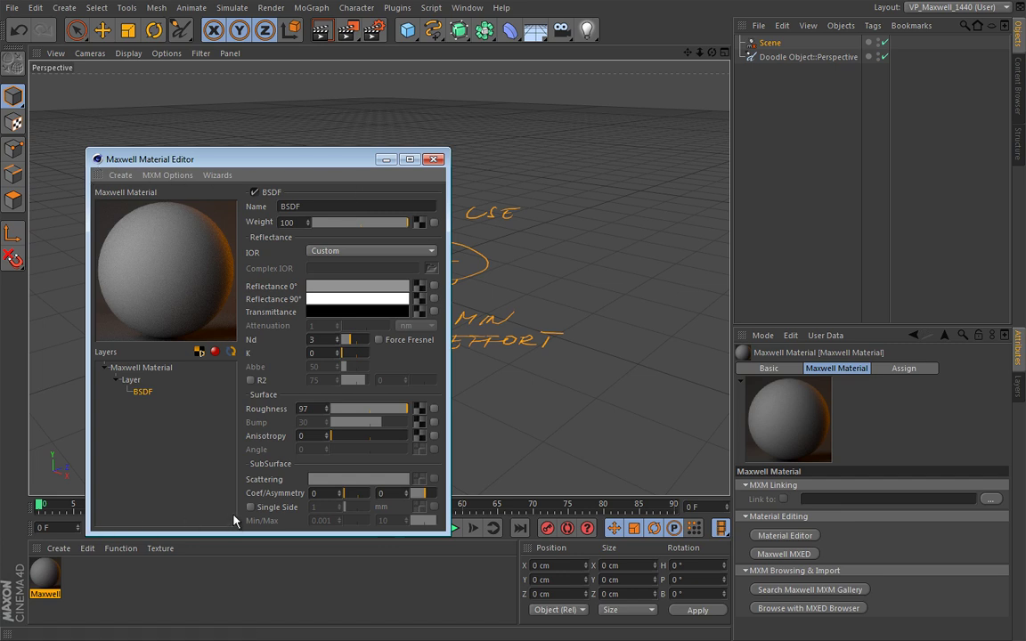
Highlight the BSDF parameters and layer tree with temporary annotations
{"action": "mouse_move", "coordinate": [237, 189]}
{"action": "left_mouse_down"}
{"action": "mouse_move", "coordinate": [237, 365]}
{"action": "mouse_move", "coordinate": [363, 529]}
{"action": "mouse_move", "coordinate": [448, 527]}
{"action": "left_mouse_up"}
{"action": "left_click_drag", "start_coordinate": [98, 361], "coordinate": [180, 398]}
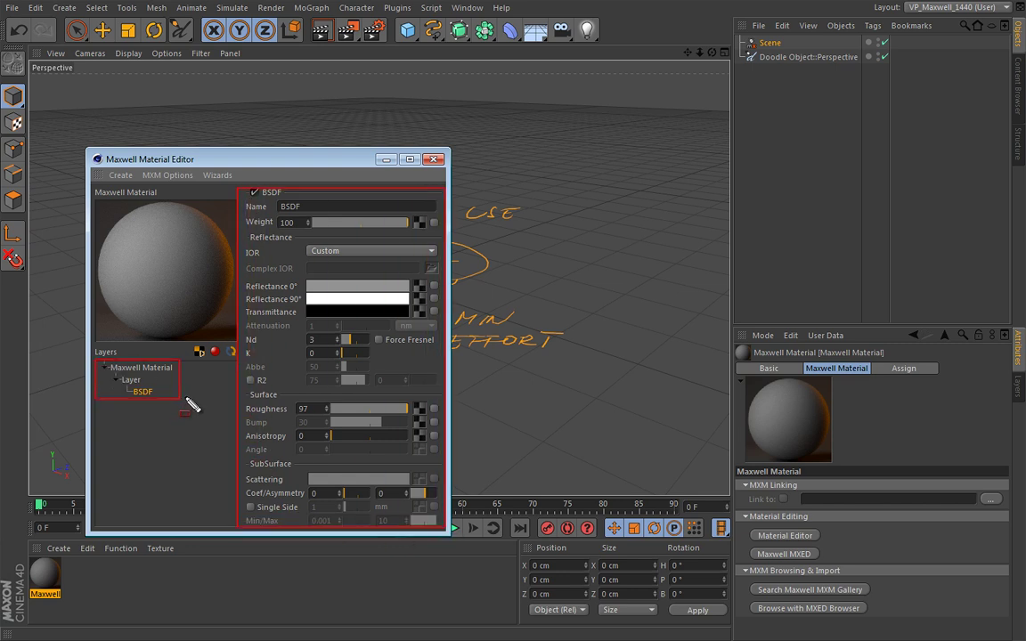
{"action": "key", "text": "Escape"}
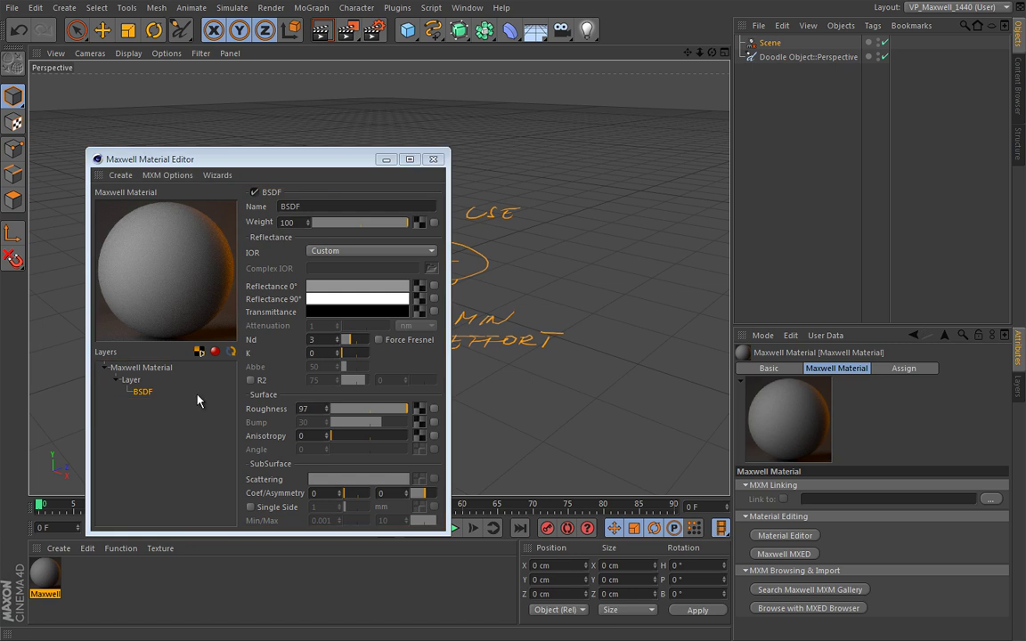